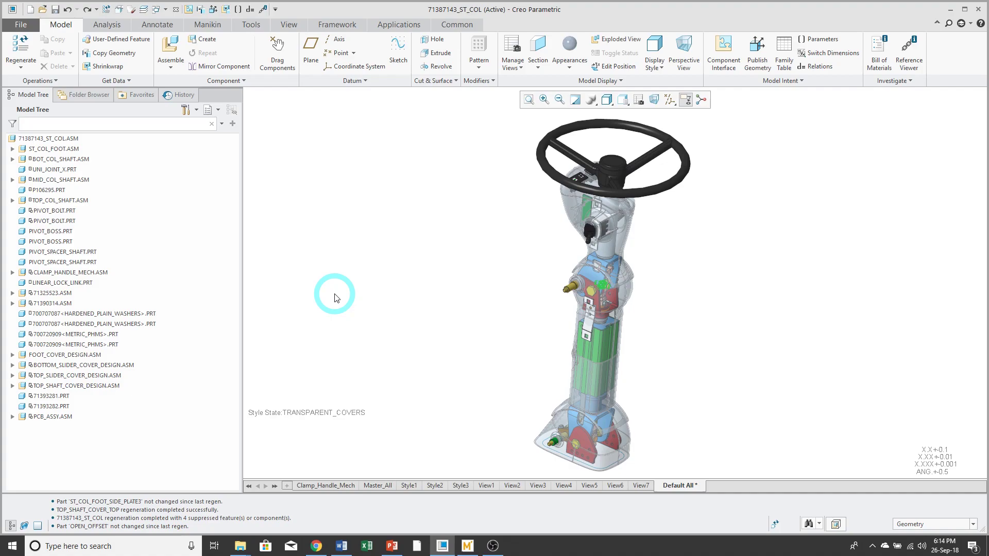
Suppress the P106295.PRT part together with its dependent components
left_click(53, 191)
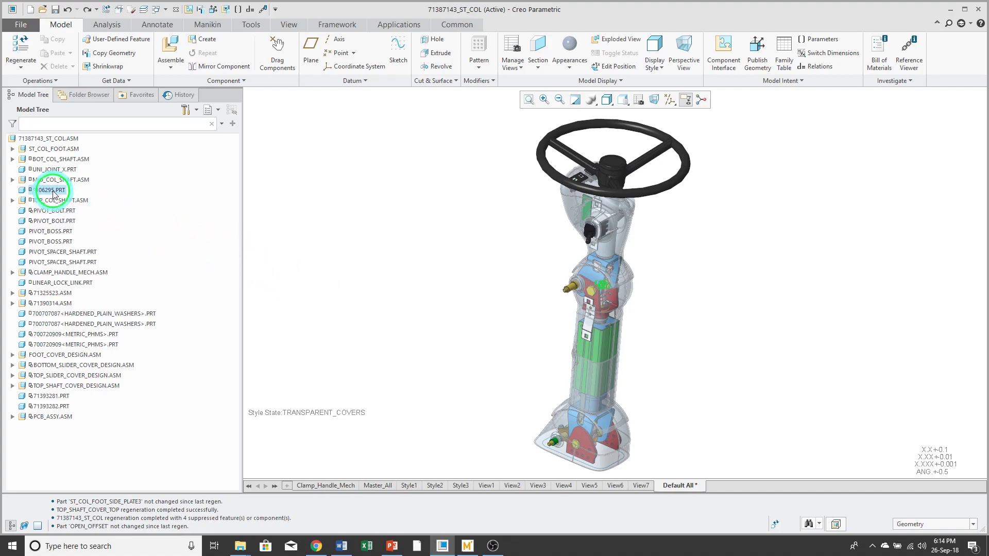
left_click(113, 150)
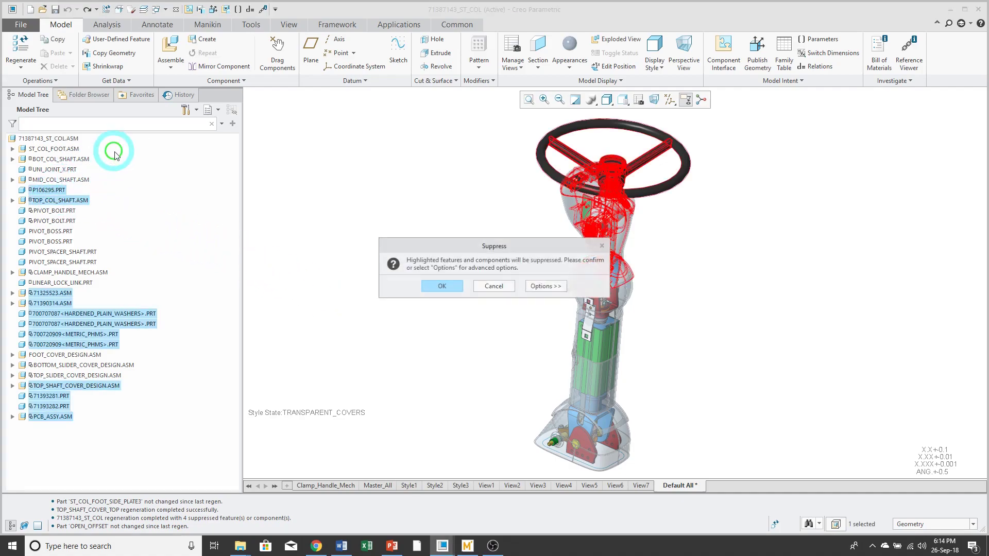
left_click(435, 286)
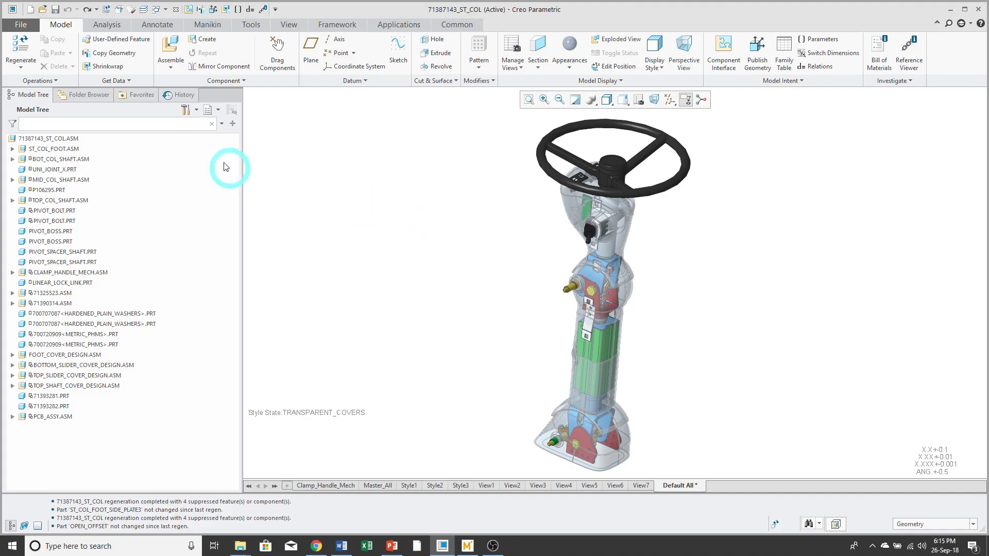
Turn on Features, Placement folder, Annotations, Suppressed objects, Envelope components and Copied references in Tree Filters
left_click(196, 110)
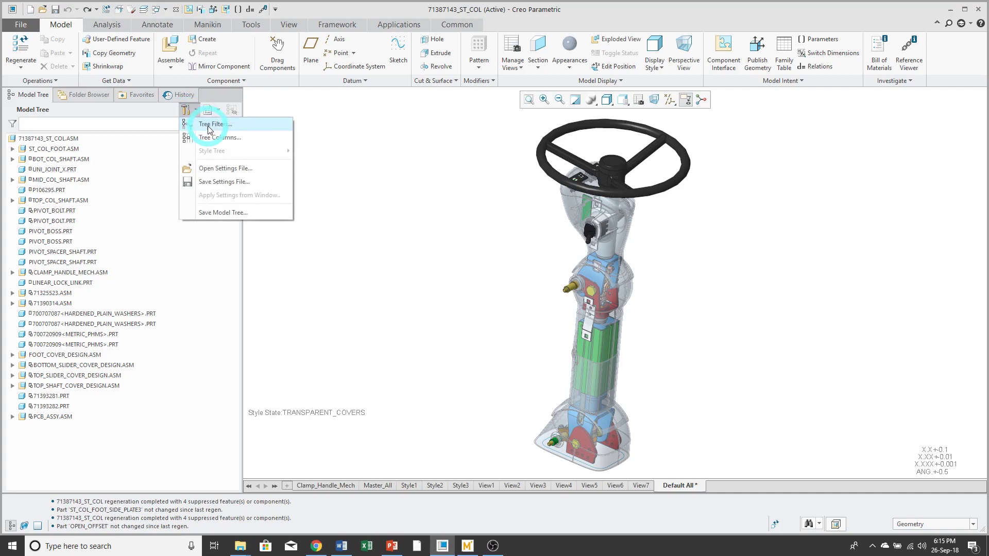
left_click(209, 124)
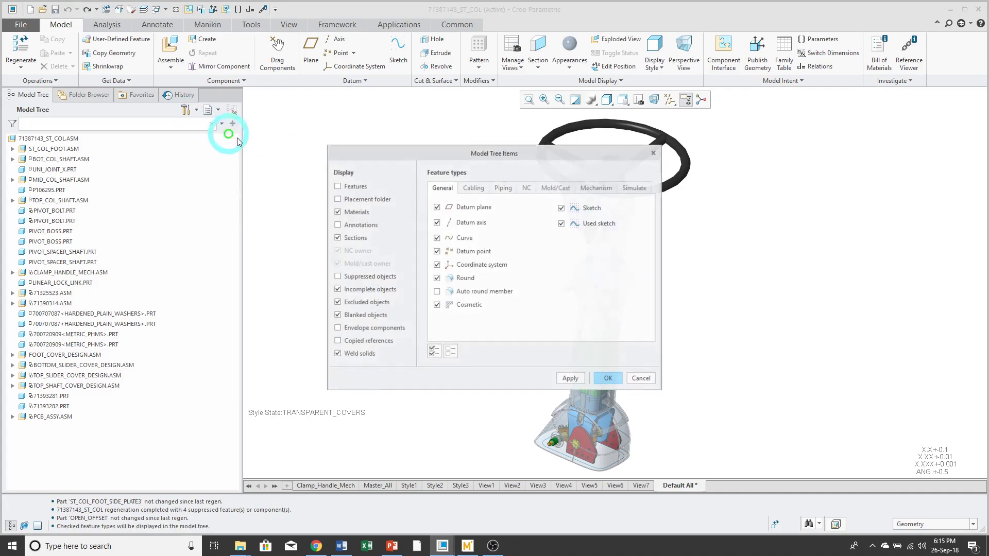
left_click(359, 189)
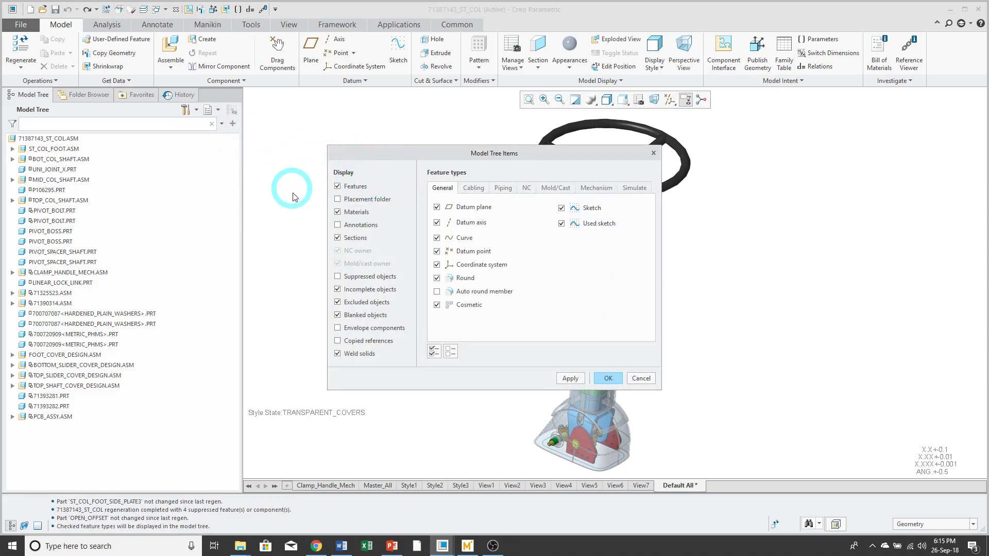
left_click(344, 200)
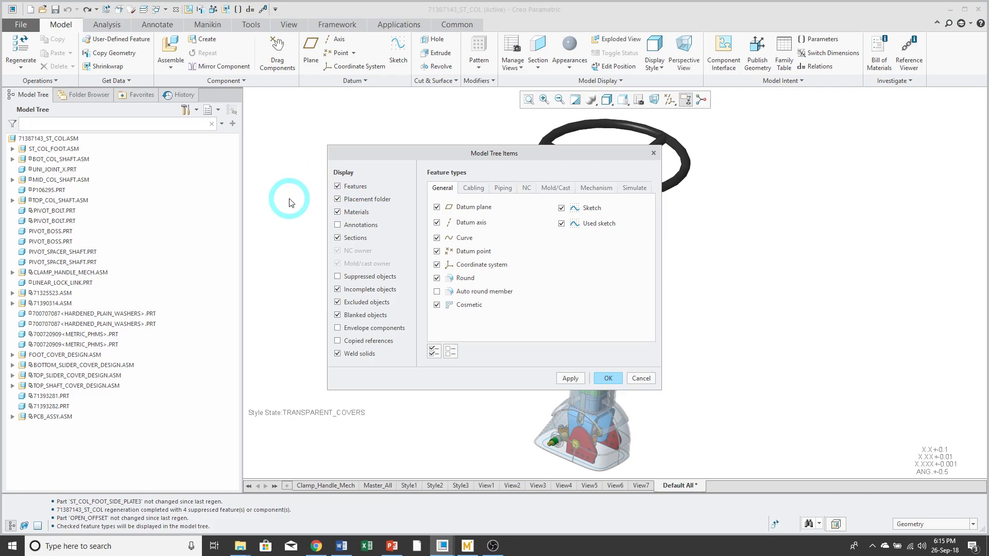
left_click(339, 227)
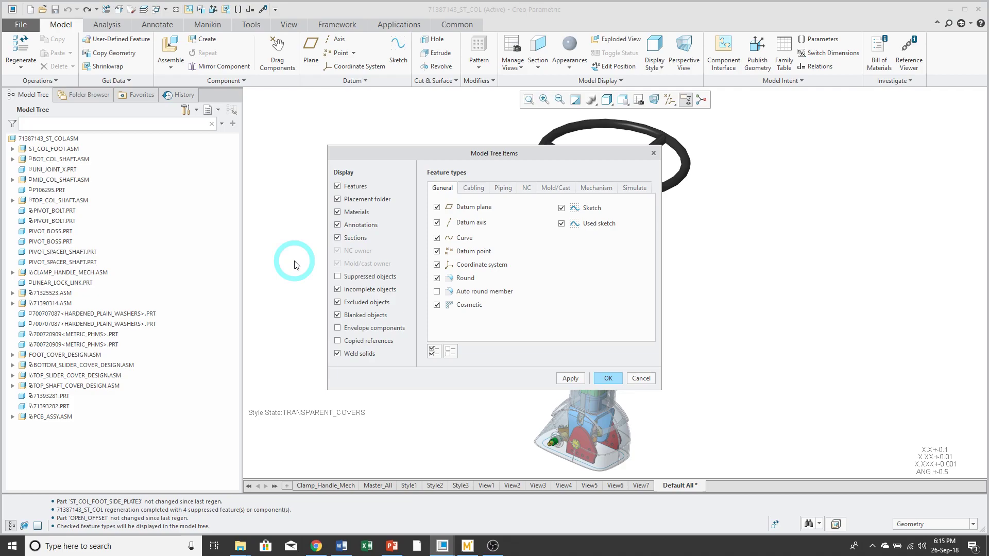
left_click(338, 276)
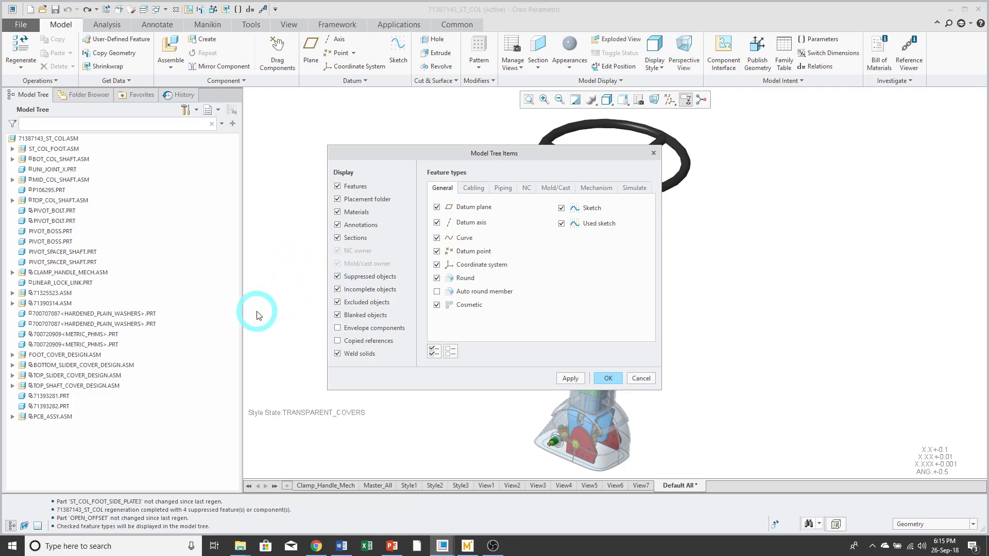
left_click(337, 330)
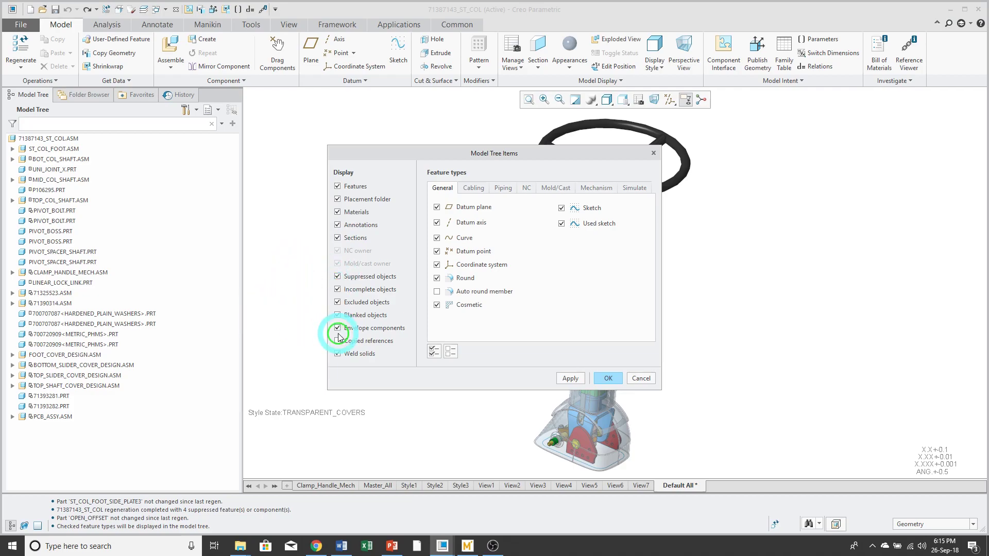
left_click(337, 341)
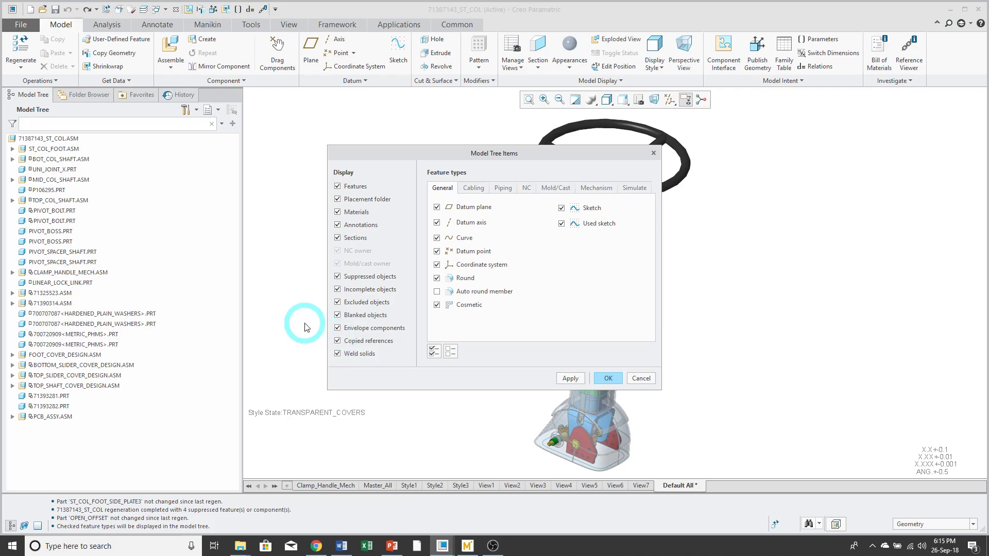
Review the Cabling through Simulate feature-type tabs, then uncheck Used sketch under General
left_click(474, 188)
left_click(503, 188)
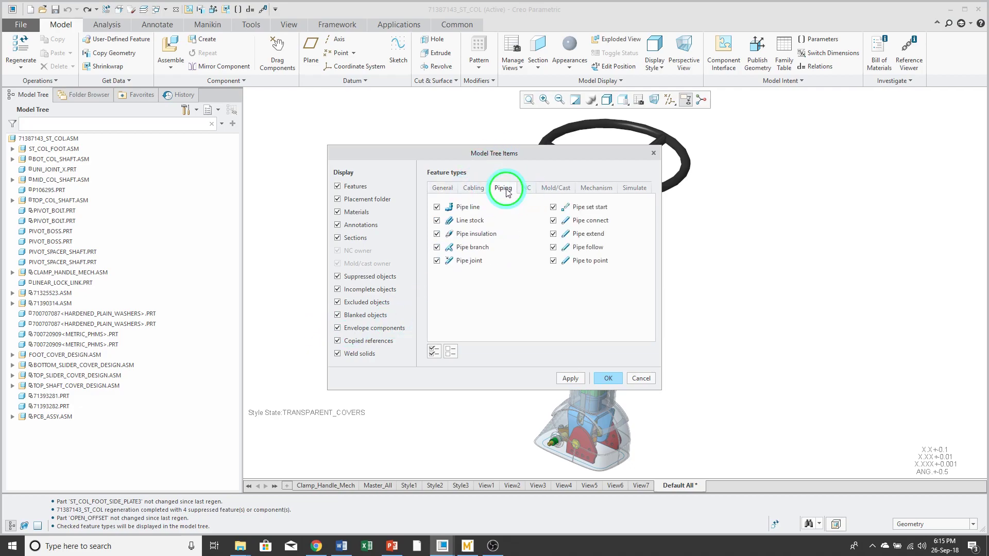
left_click(530, 191)
left_click(555, 189)
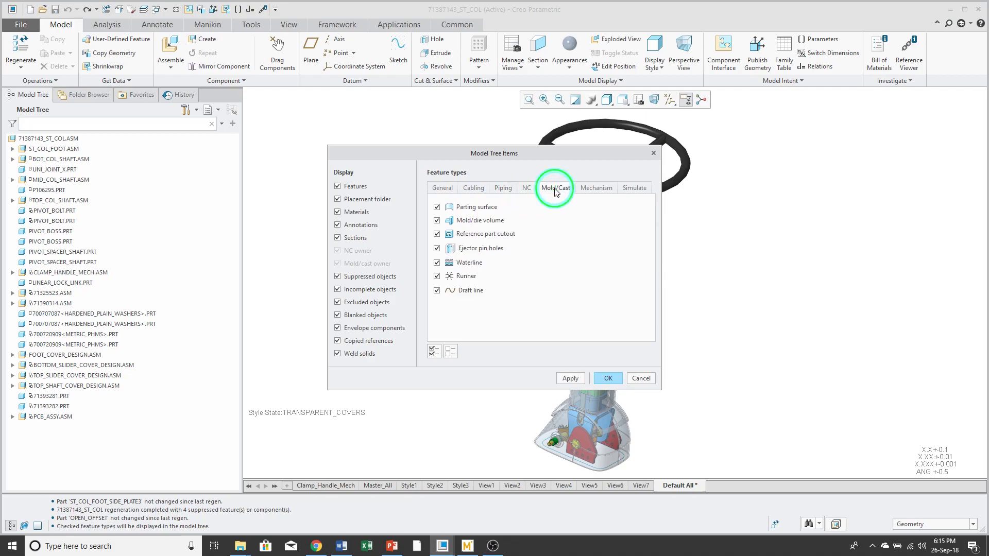
left_click(601, 190)
left_click(637, 188)
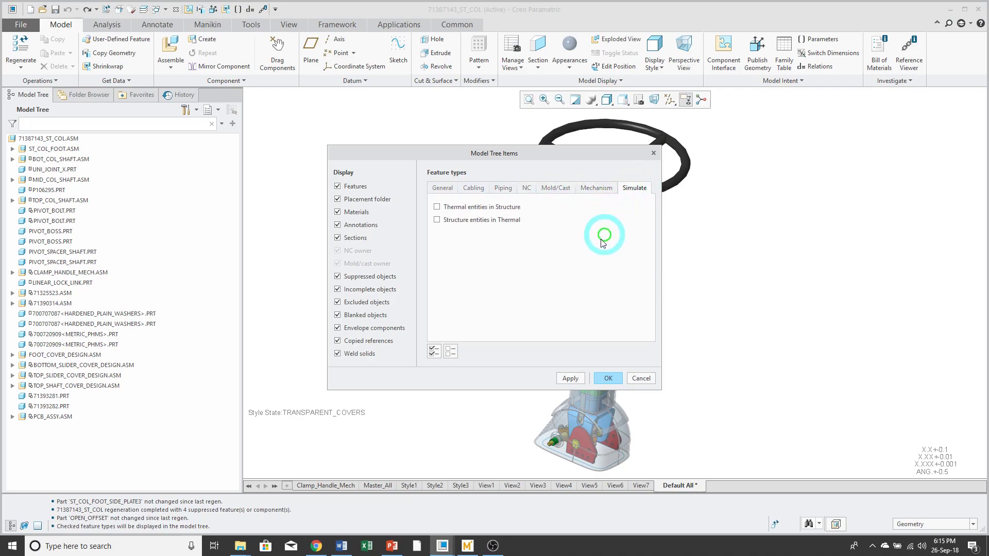
left_click(441, 188)
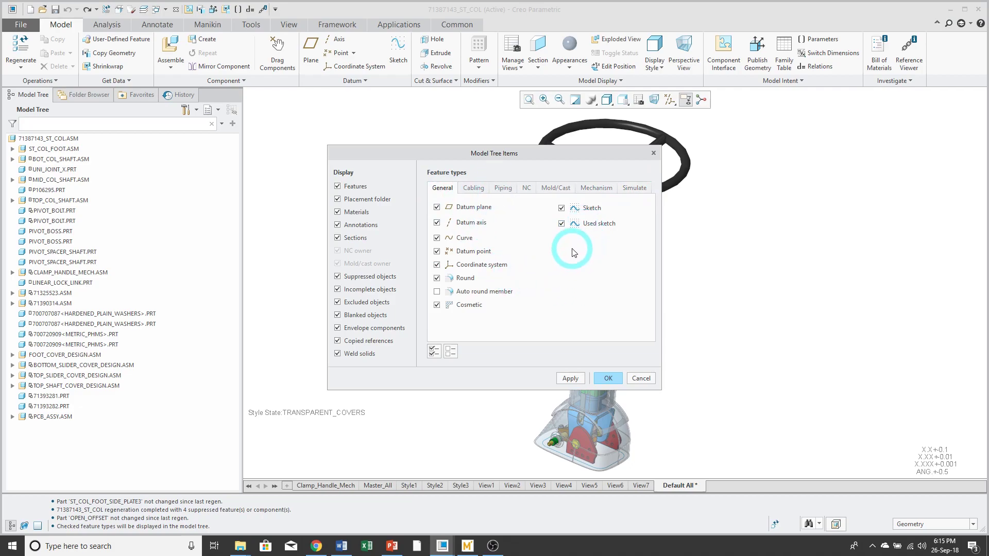
left_click(562, 224)
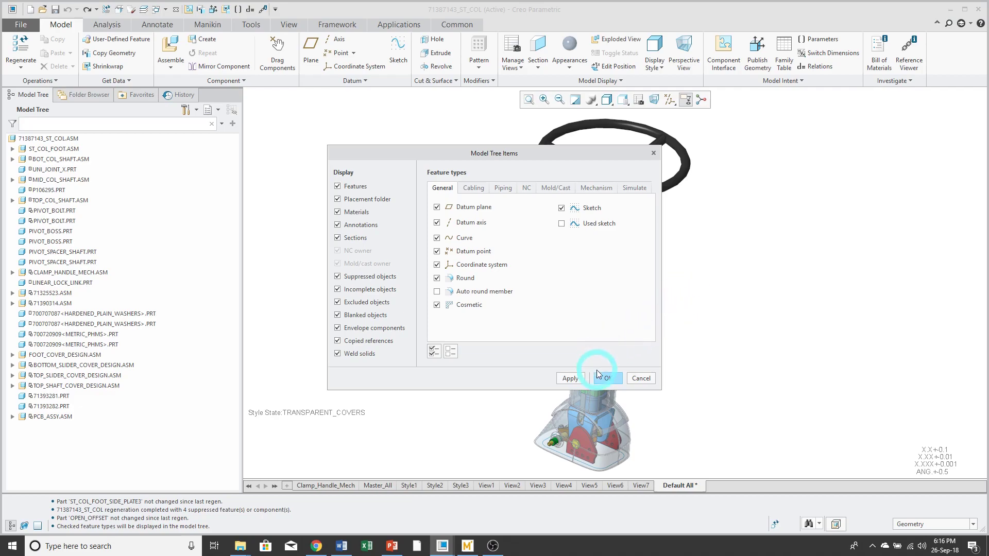
Apply the tree filters and inspect ST_COL_FOOT.ASM and ST_COL_FOOT_PLATE.PRT for the newly listed features
left_click(610, 378)
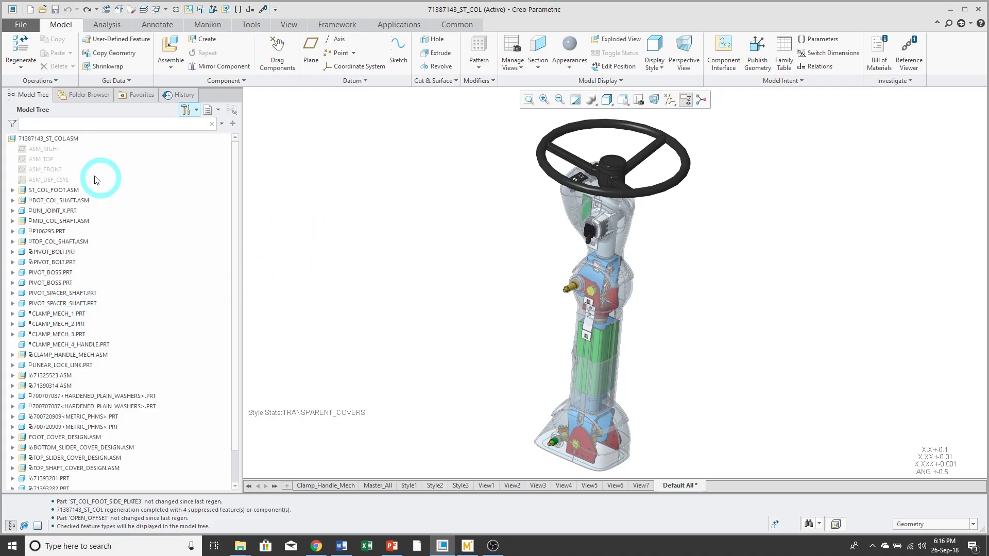
left_click(12, 190)
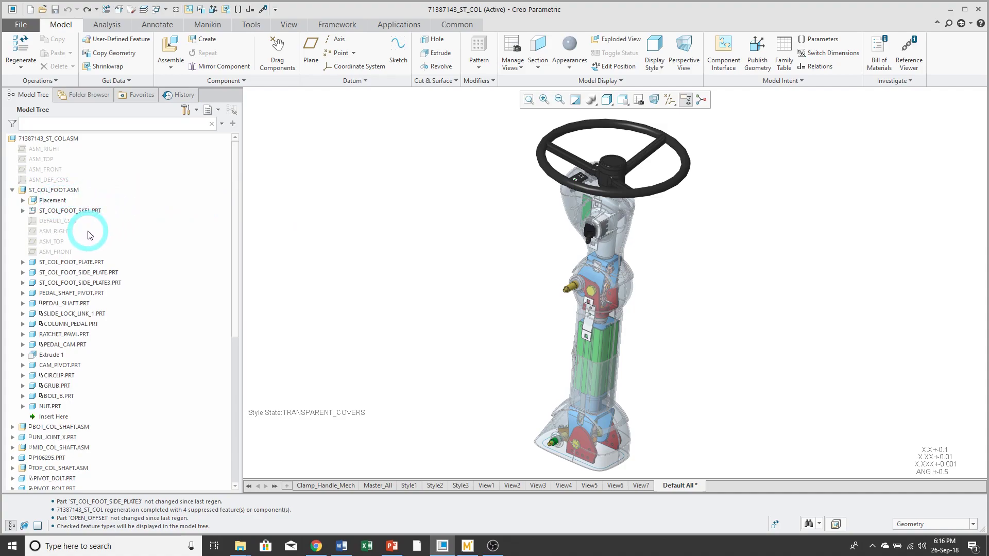
left_click(23, 263)
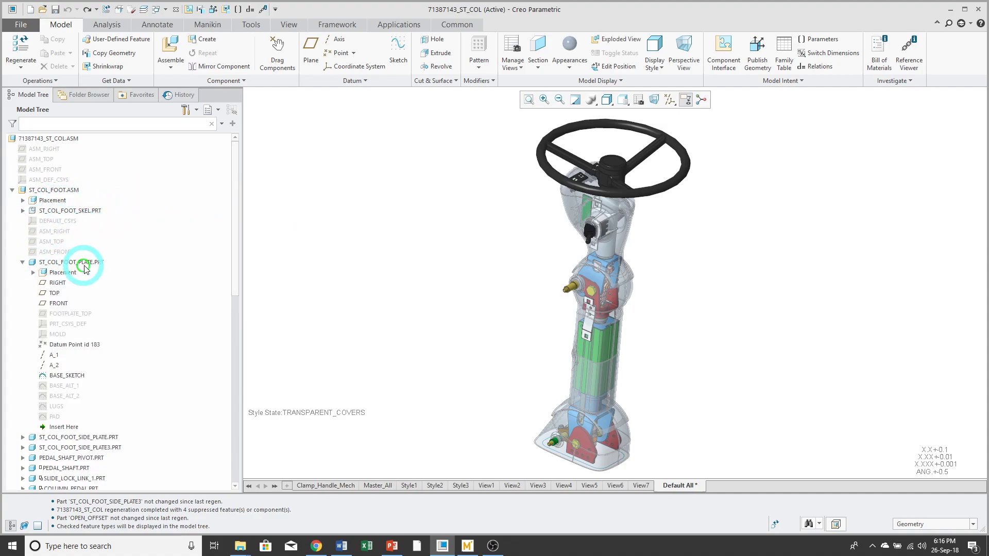
left_click(23, 263)
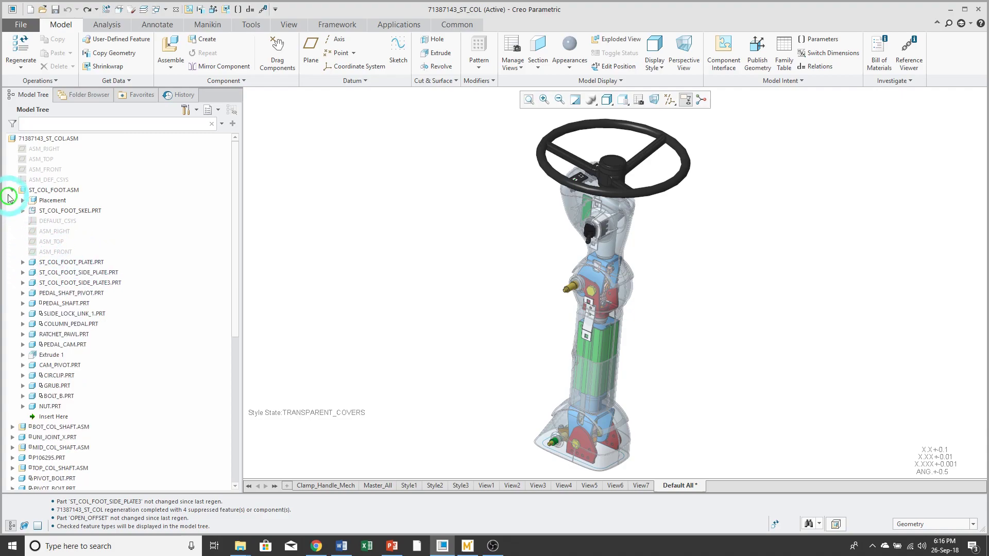
left_click(12, 190)
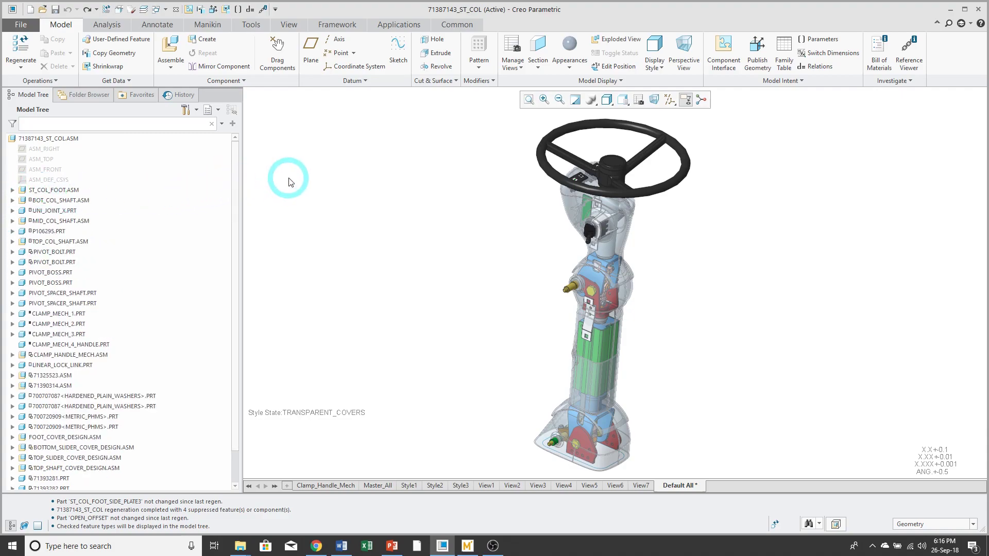
Add the model parameter PTC_COMMON_NAME to the displayed tree columns
left_click(191, 110)
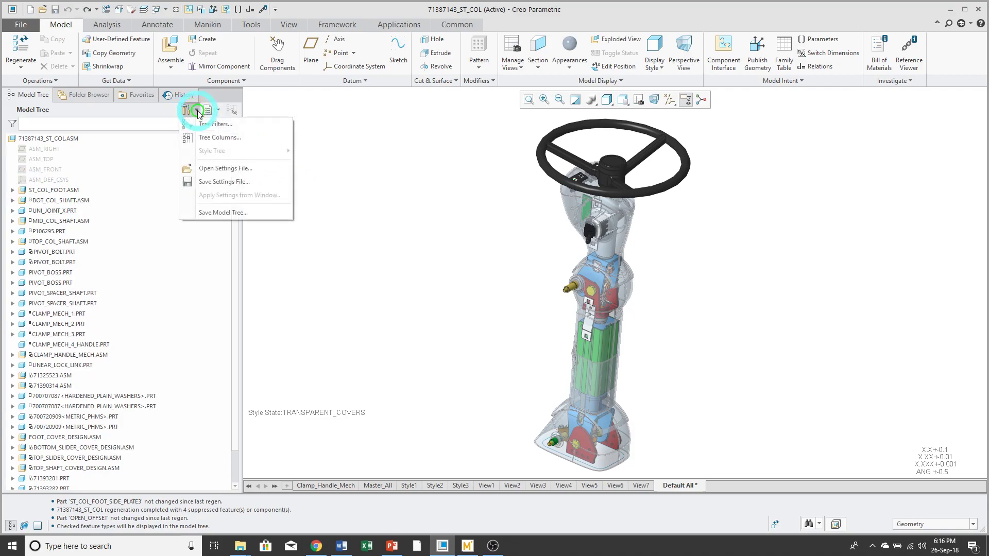
left_click(208, 138)
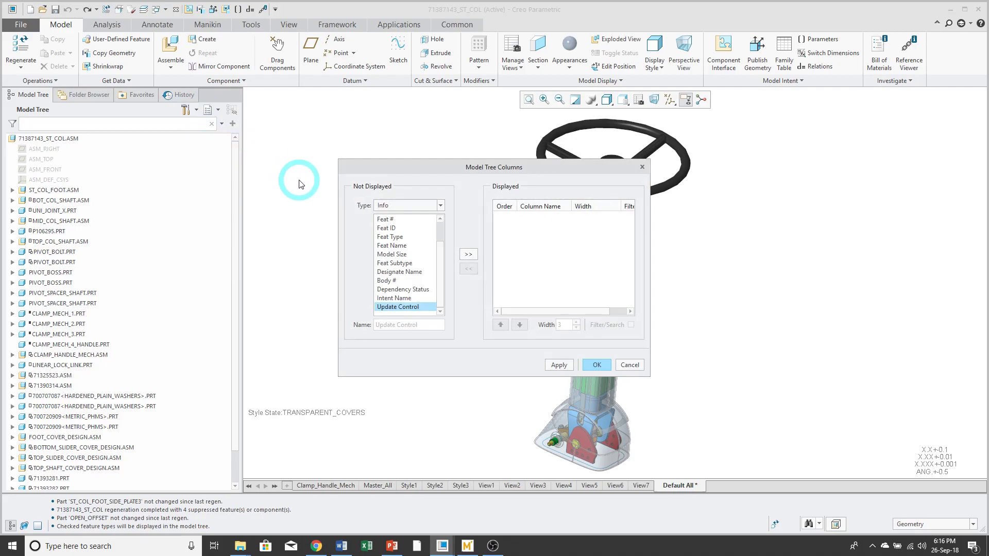
left_click(436, 204)
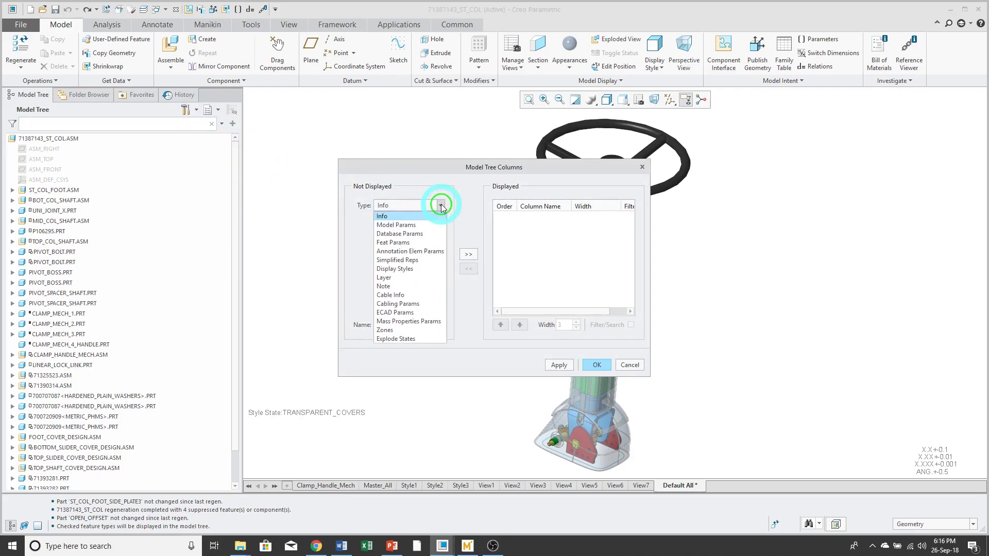
left_click(415, 225)
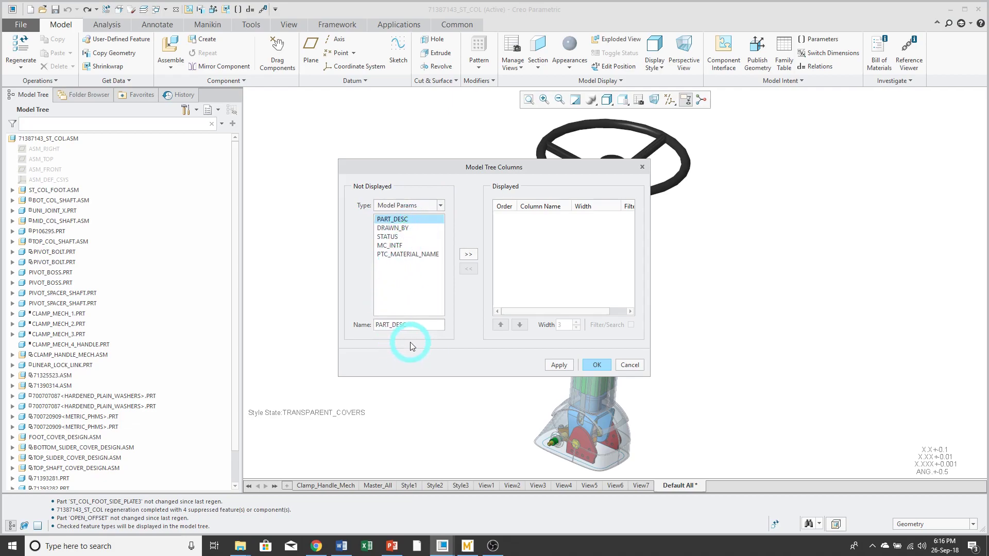
double_click(413, 327)
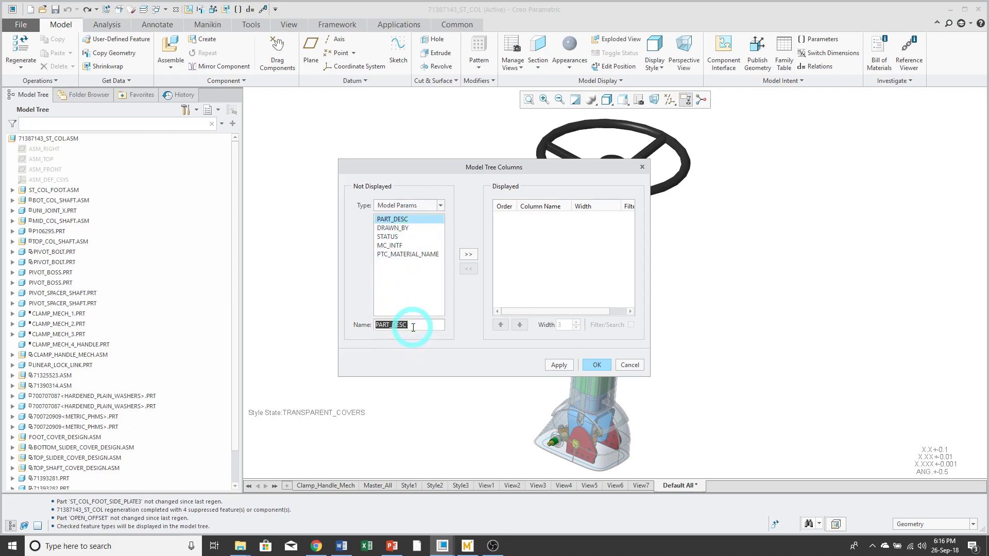
type("PTC")
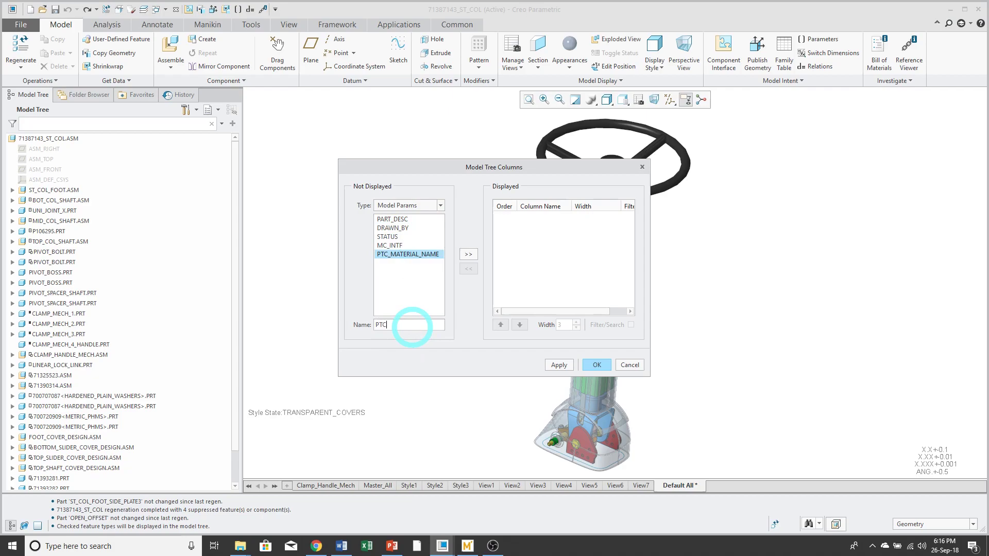
type("_COMMO")
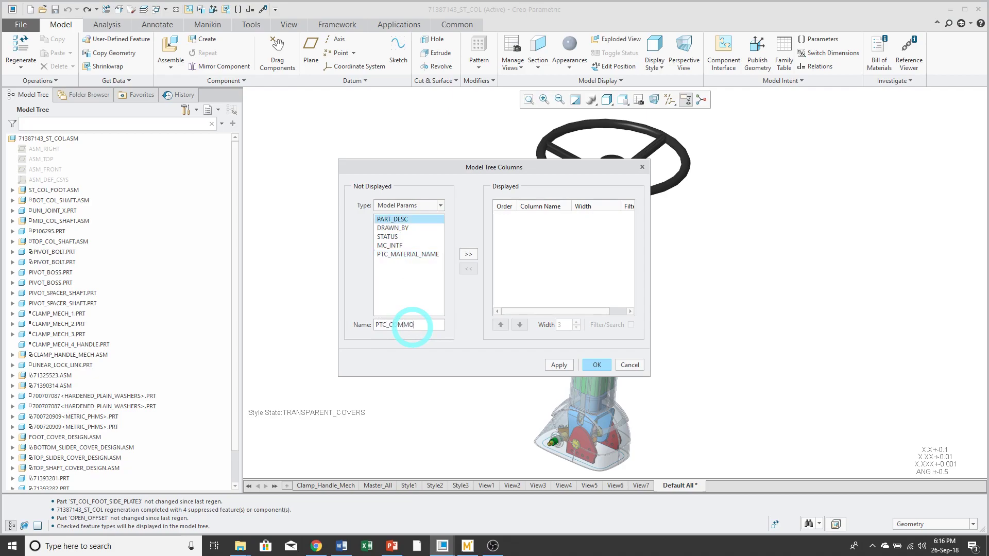
type("N_NAME")
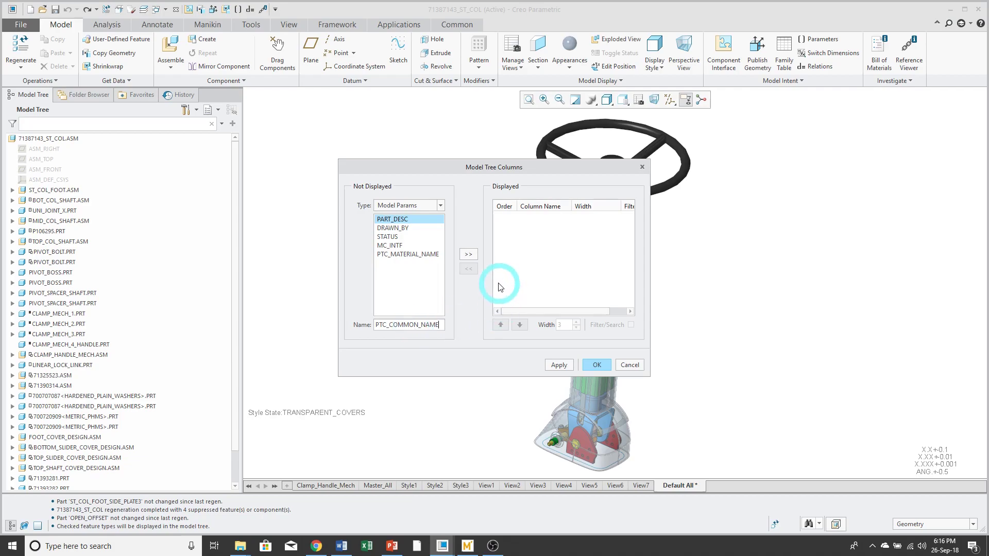
left_click(469, 255)
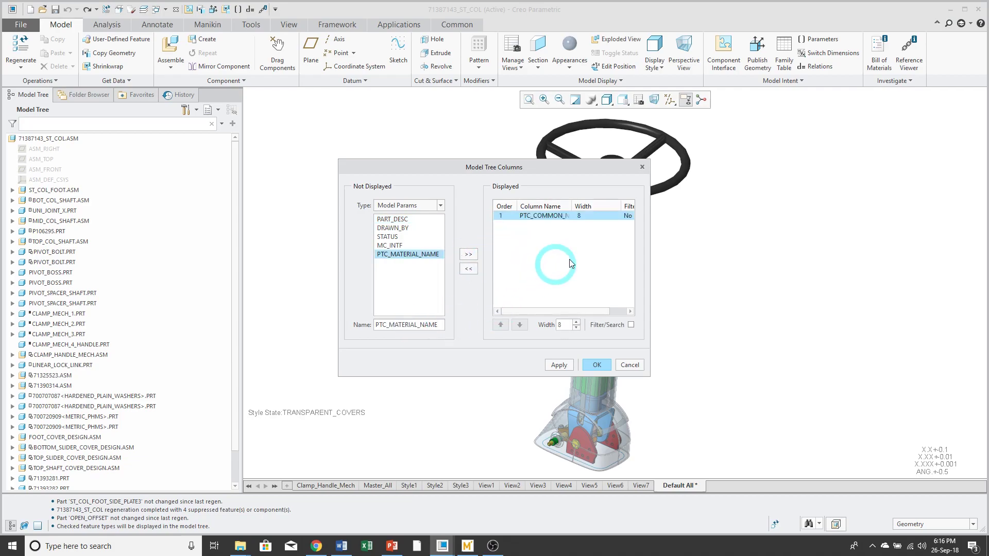
Increase the PTC_COMMON_NAME column width to 16
left_click(576, 321)
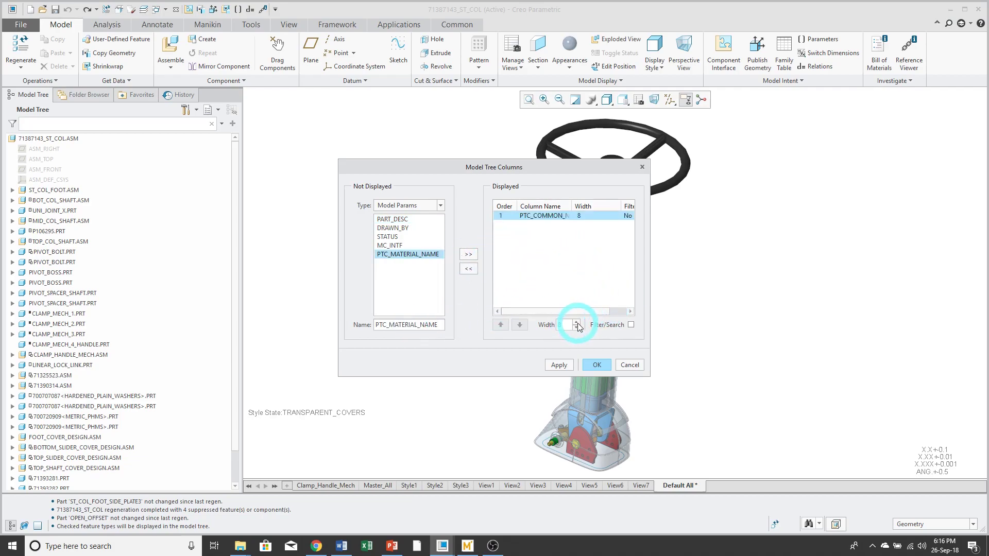
left_click(576, 321)
left_click(576, 321)
left_click(576, 321)
left_click(575, 322)
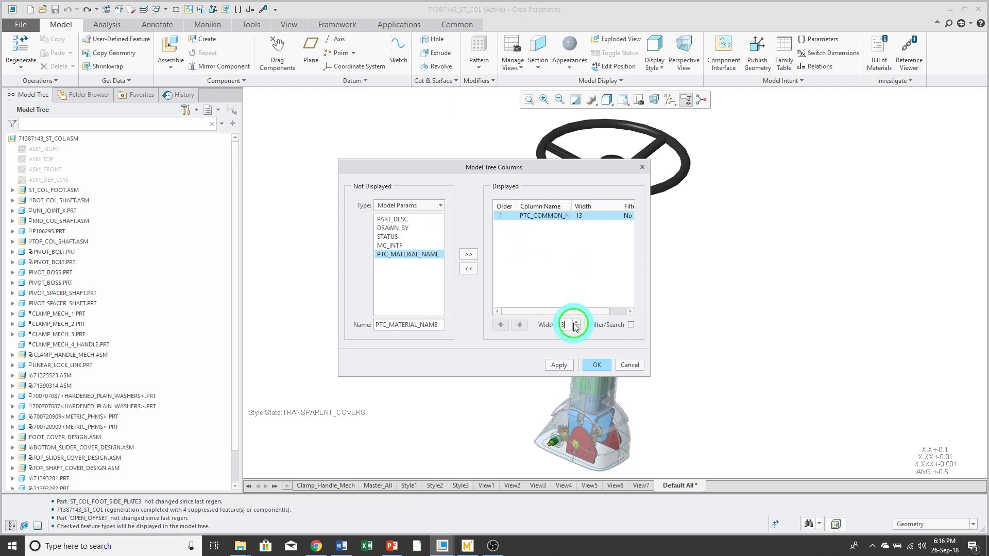
left_click(575, 323)
left_click(575, 322)
left_click(575, 322)
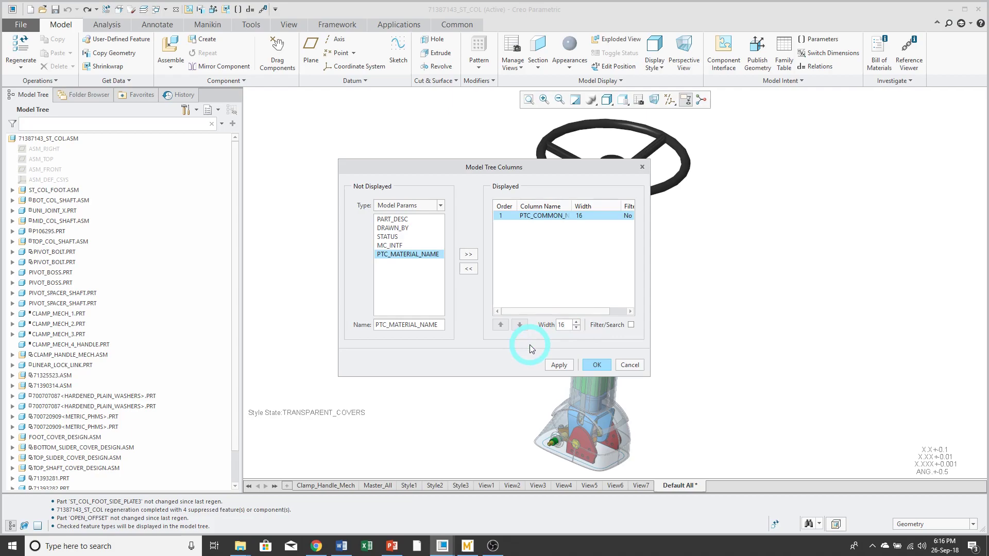
Look over the Mass Properties Params column type, then confirm the Model Tree Columns settings
left_click(441, 205)
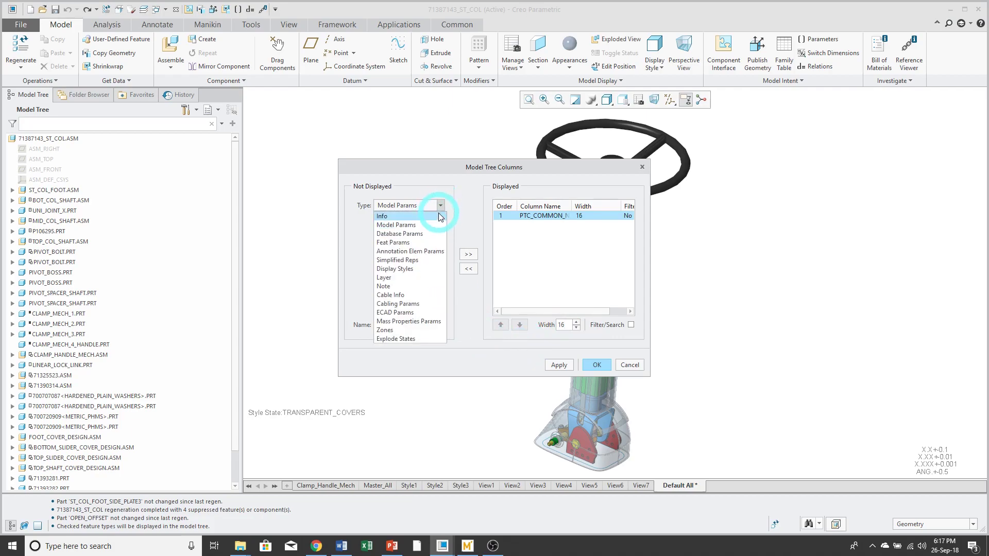
left_click(426, 323)
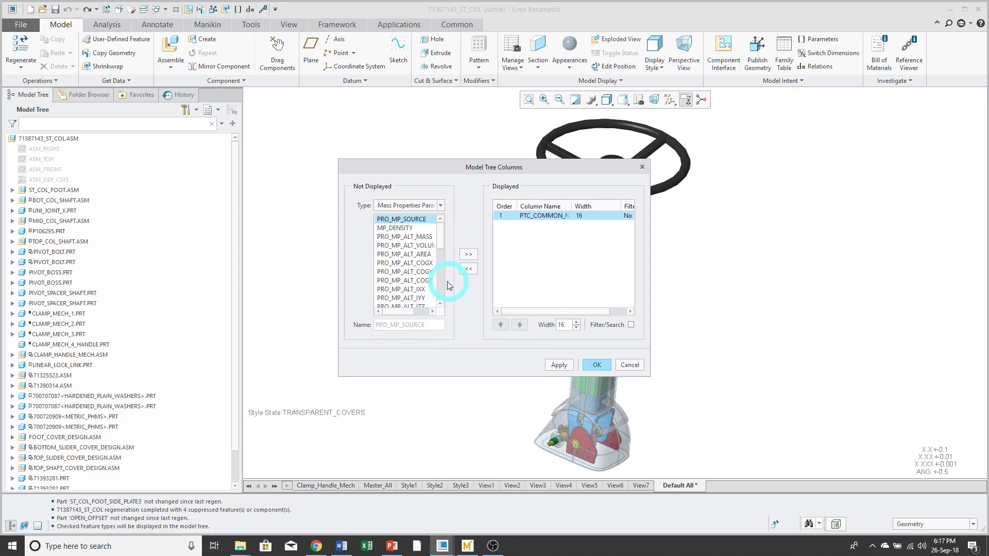
scroll(434, 284, "down", 3)
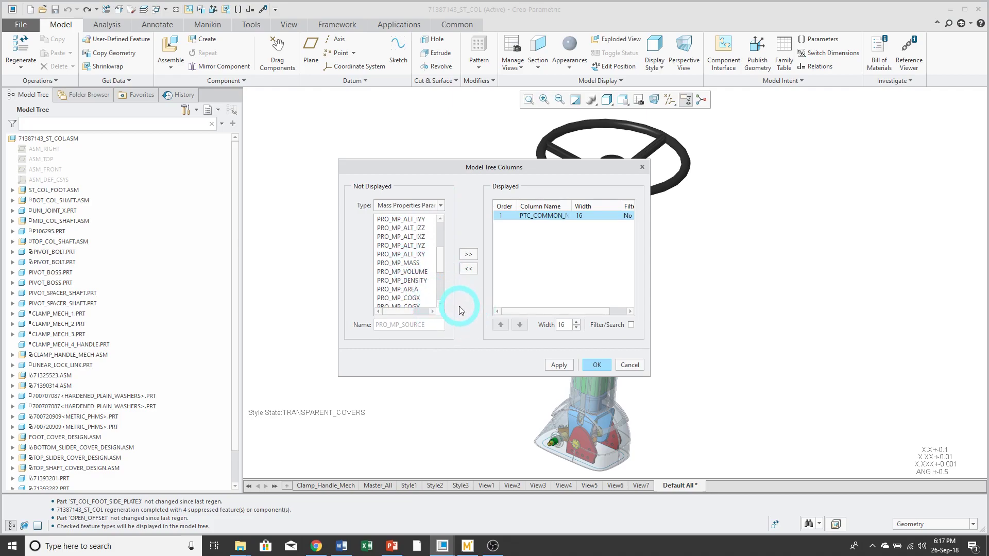
left_click(596, 366)
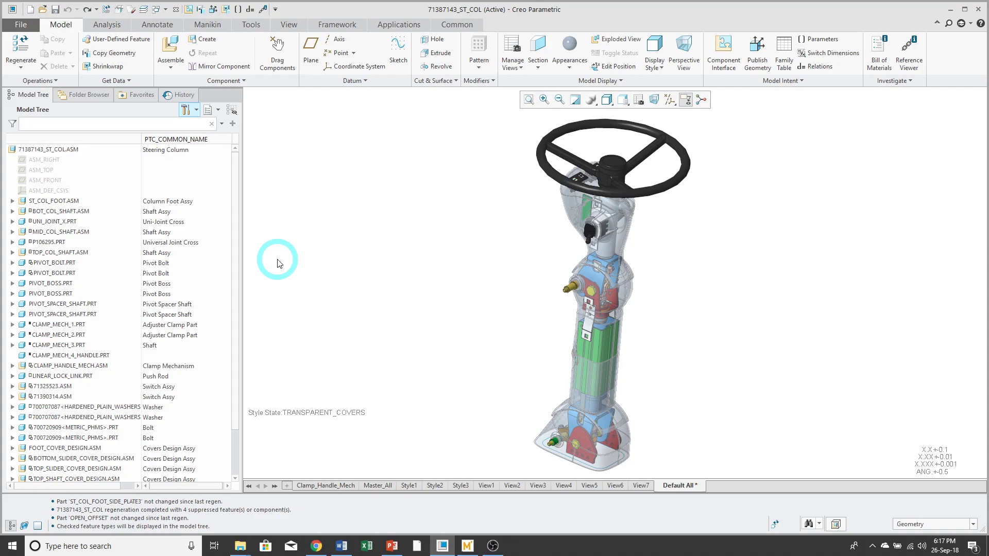
Save the model tree settings file as tree.cfg in C:\Creo
left_click(197, 110)
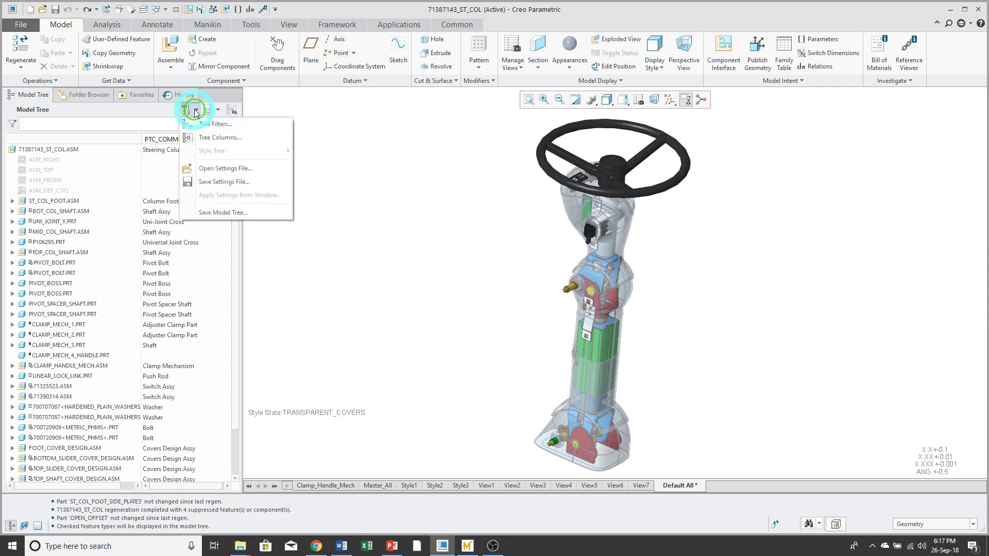
left_click(211, 182)
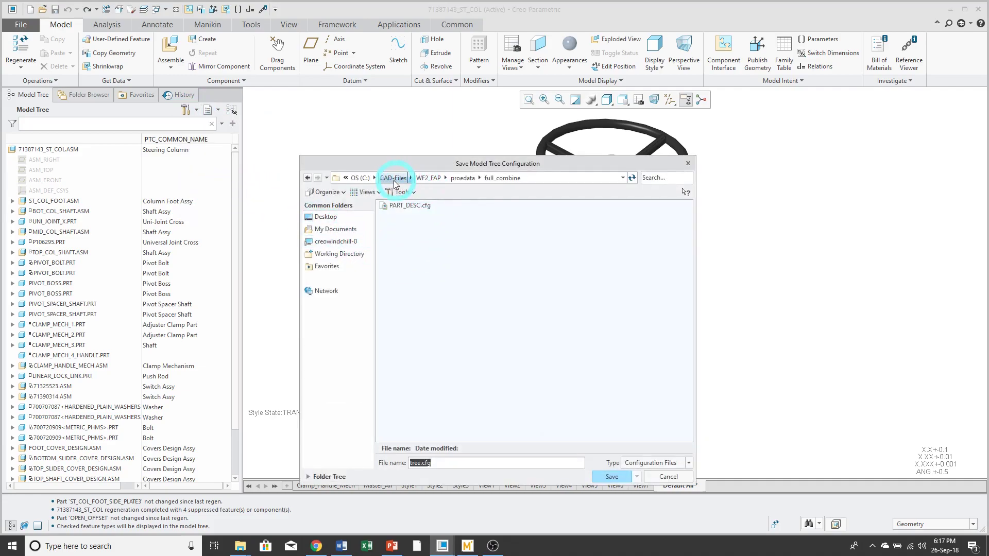
left_click(394, 179)
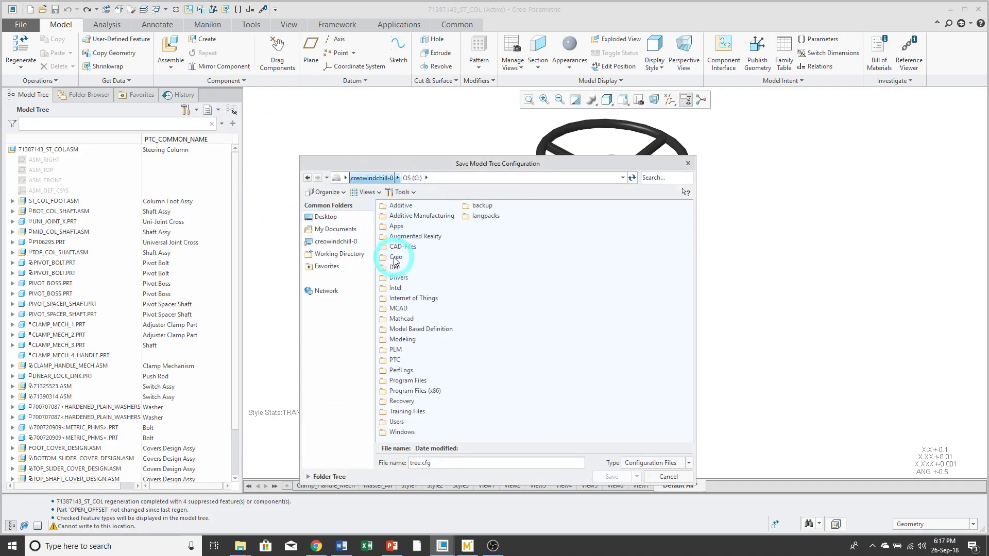
double_click(395, 259)
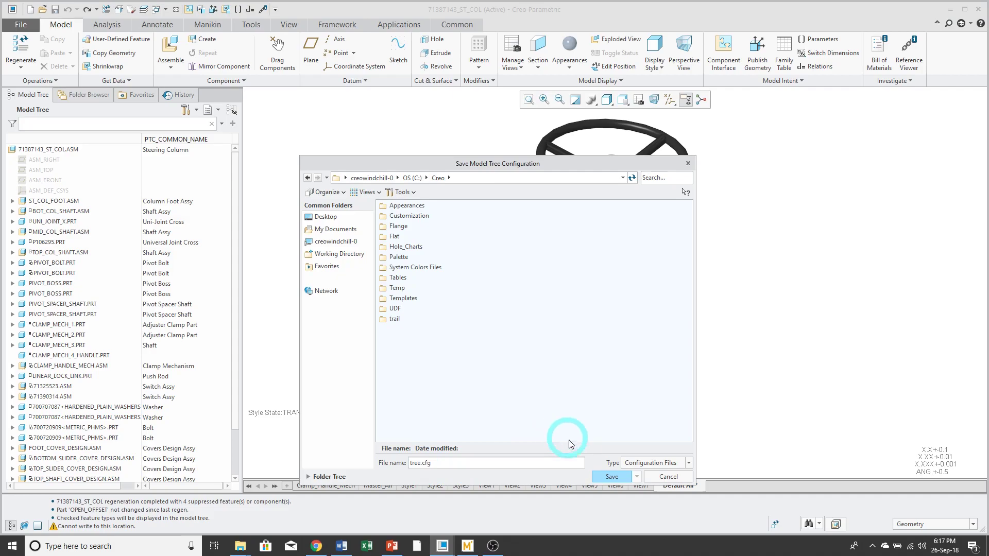
left_click(611, 478)
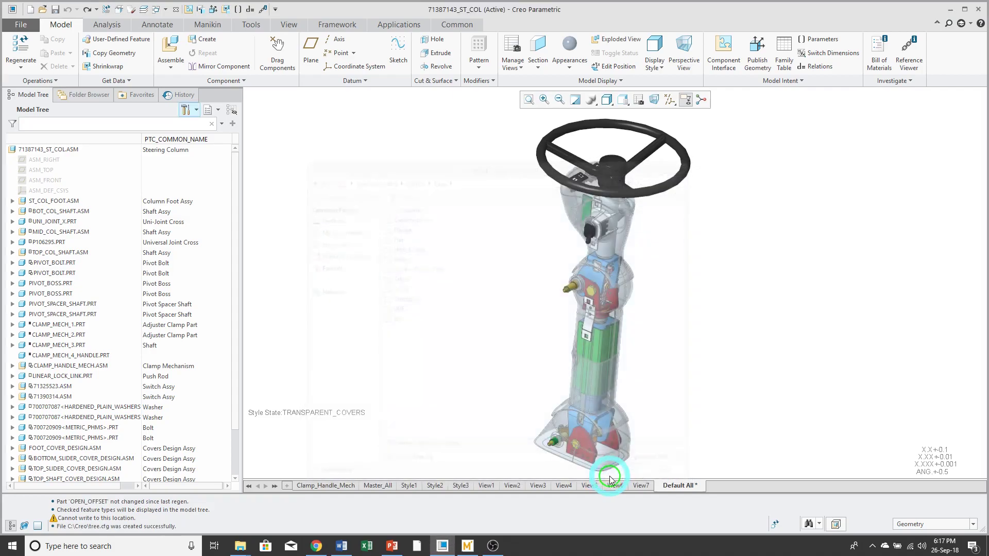
left_click(442, 321)
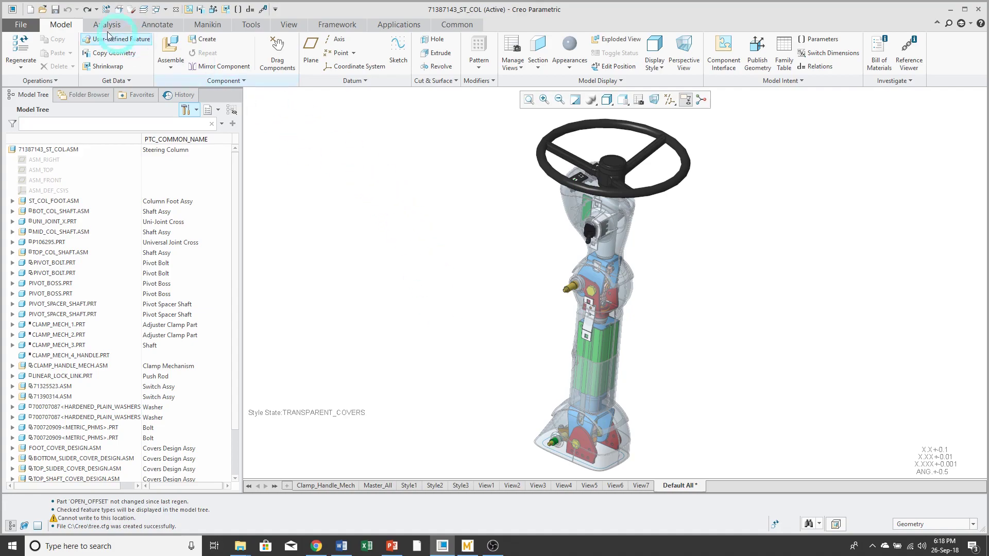
Show the Configuration Editor in Creo Parametric Options
left_click(21, 26)
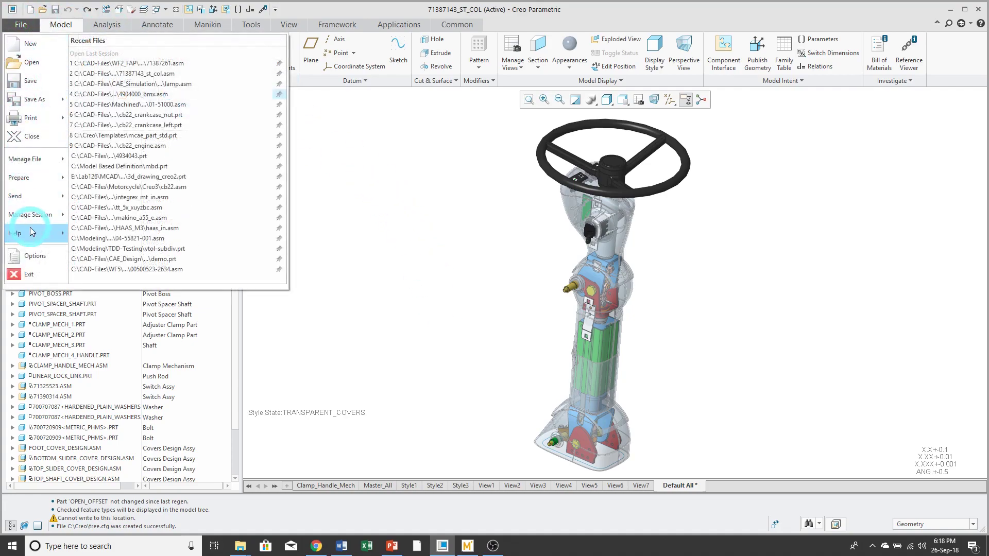
left_click(32, 256)
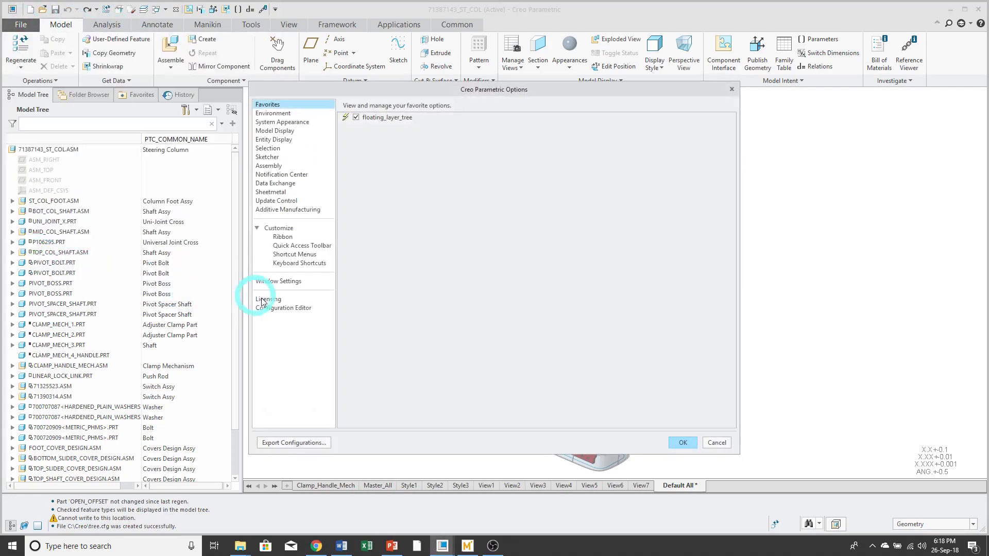
left_click(283, 308)
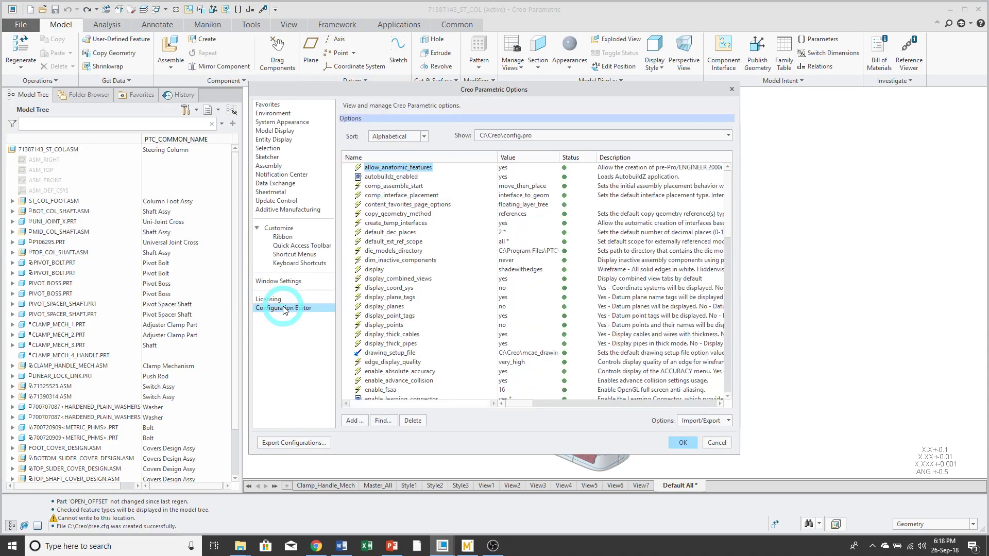
Add the option mdl_tree_cfg_file with value C:\Creo\tree.cfg
left_click(354, 422)
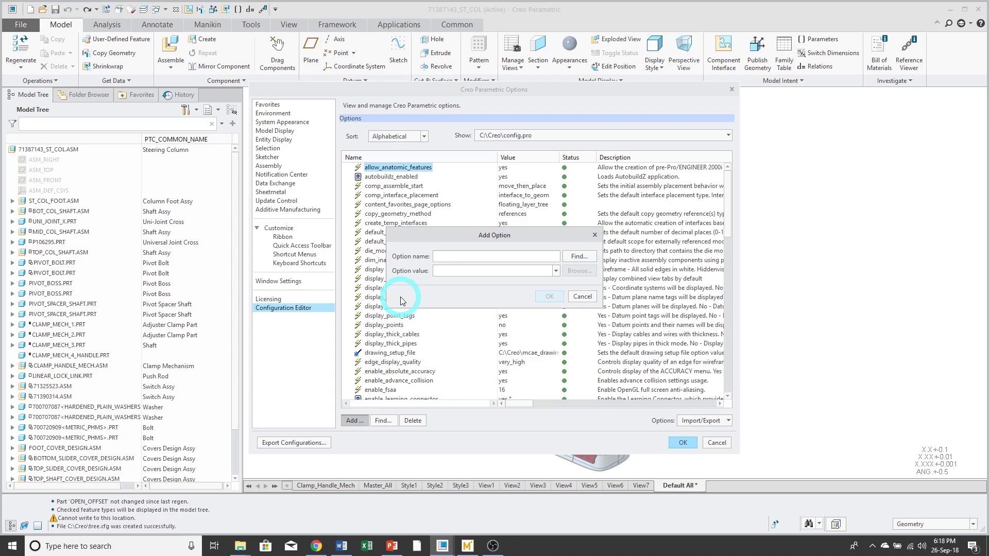
type("mdl_tree_cfg_file")
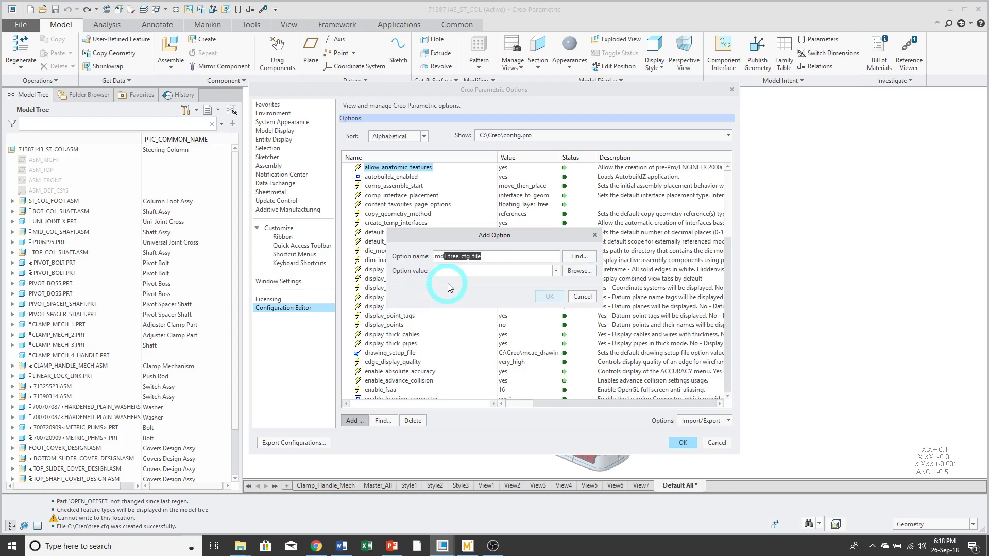
left_click(580, 271)
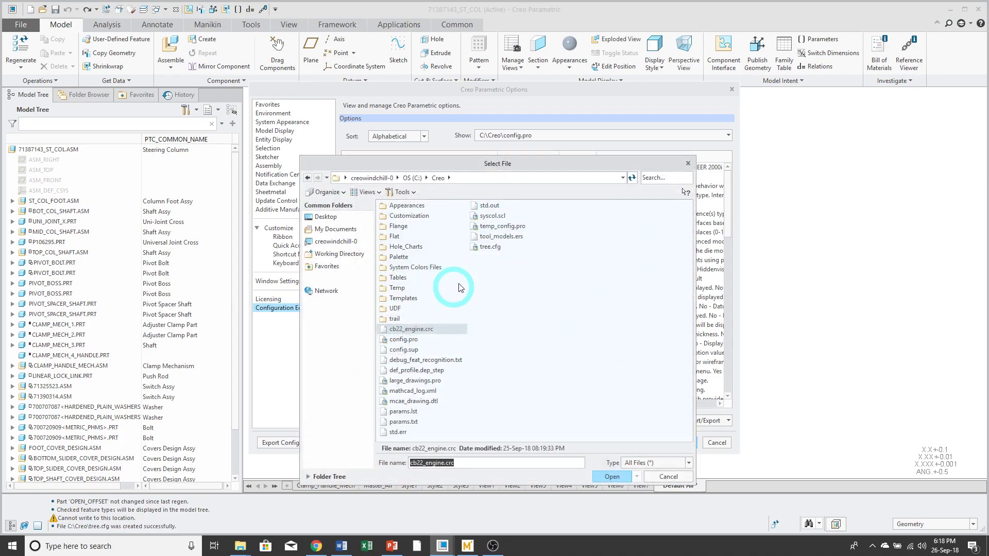
left_click(488, 246)
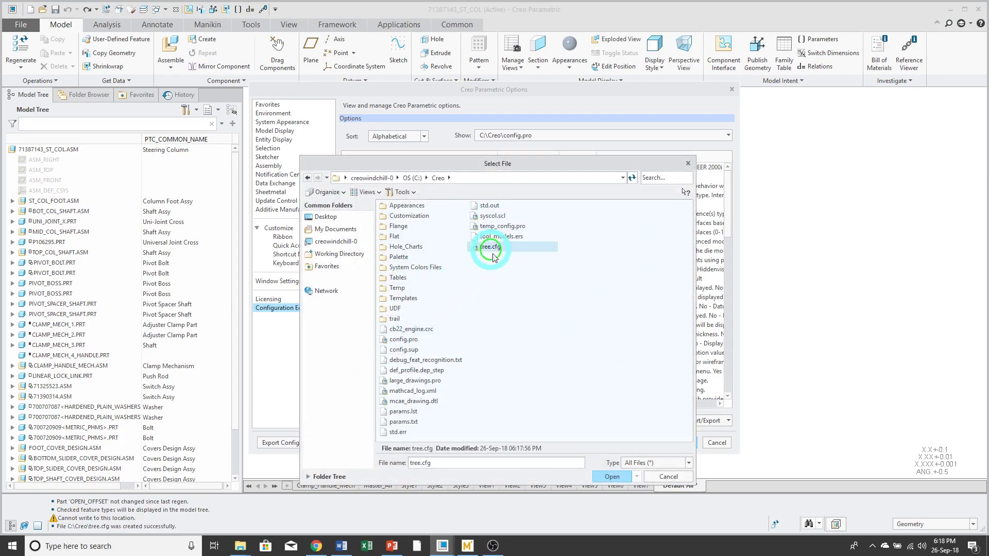
left_click(611, 477)
left_click(544, 297)
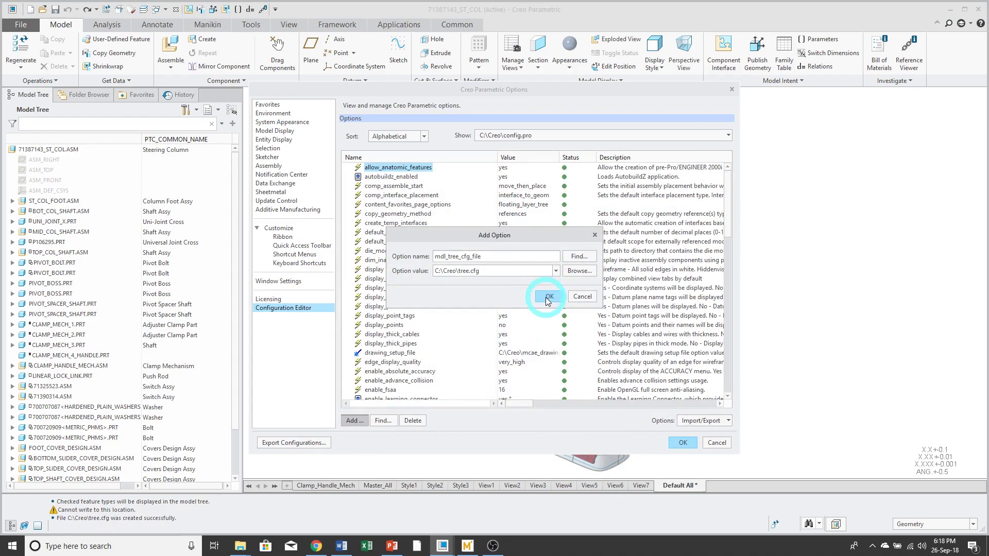
Export the current options to config.pro and close Creo Parametric Options
left_click(701, 421)
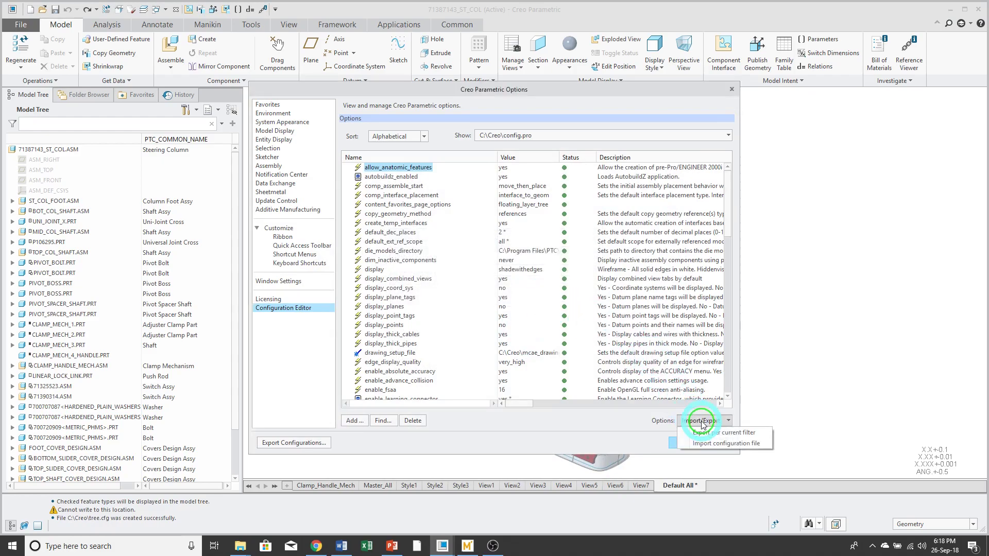
left_click(707, 433)
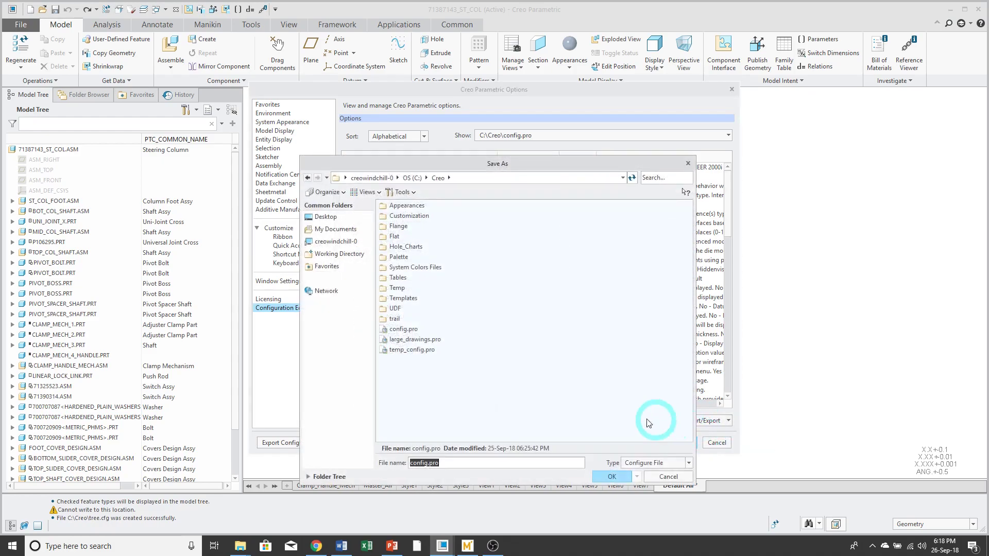
left_click(602, 480)
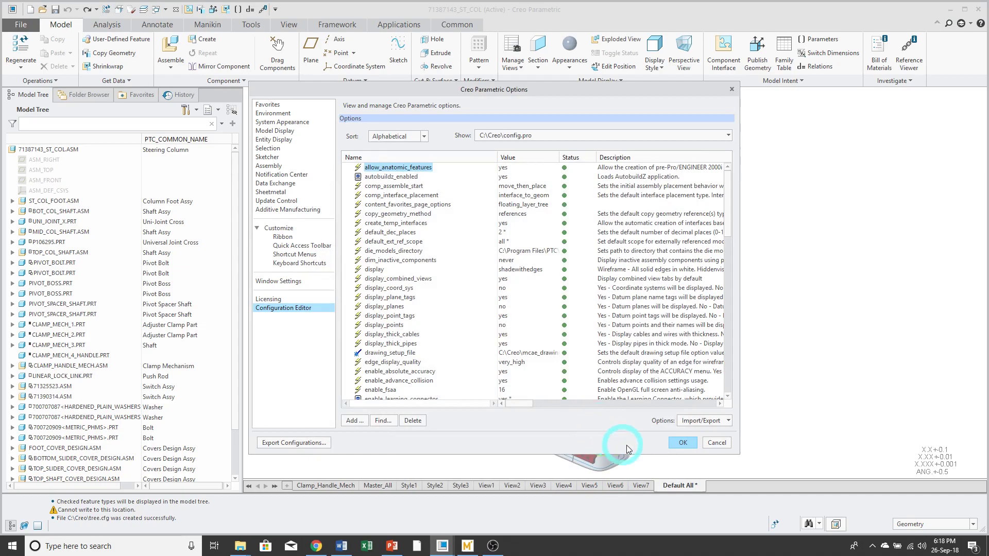
left_click(683, 443)
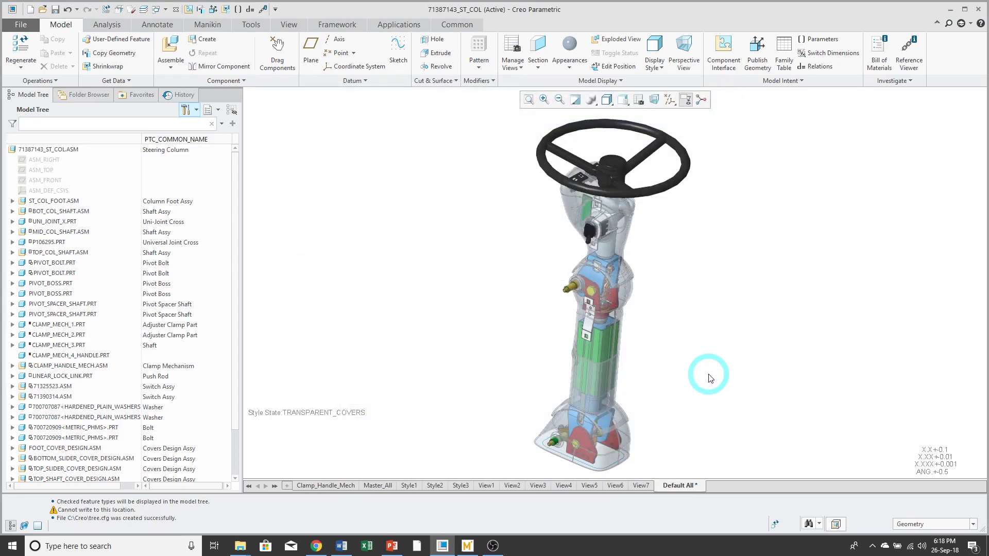